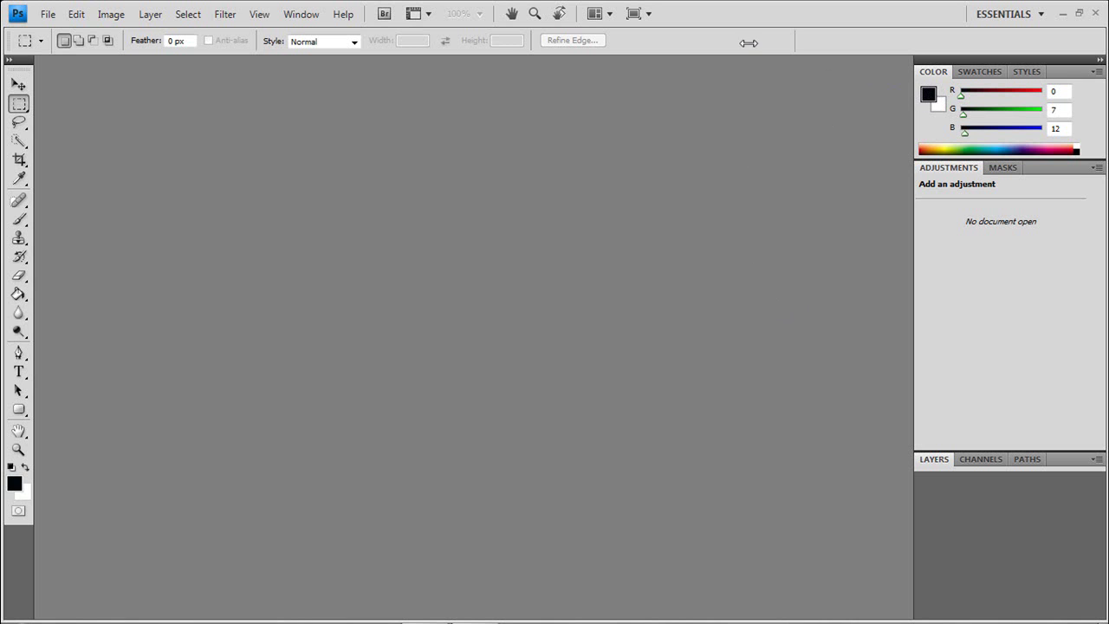
# Create Untitled-1, a 400 × 400 pixel RGB canvas with a white background at 72 pixels/inch
pyautogui.click(47, 18)
pyautogui.click(54, 31)
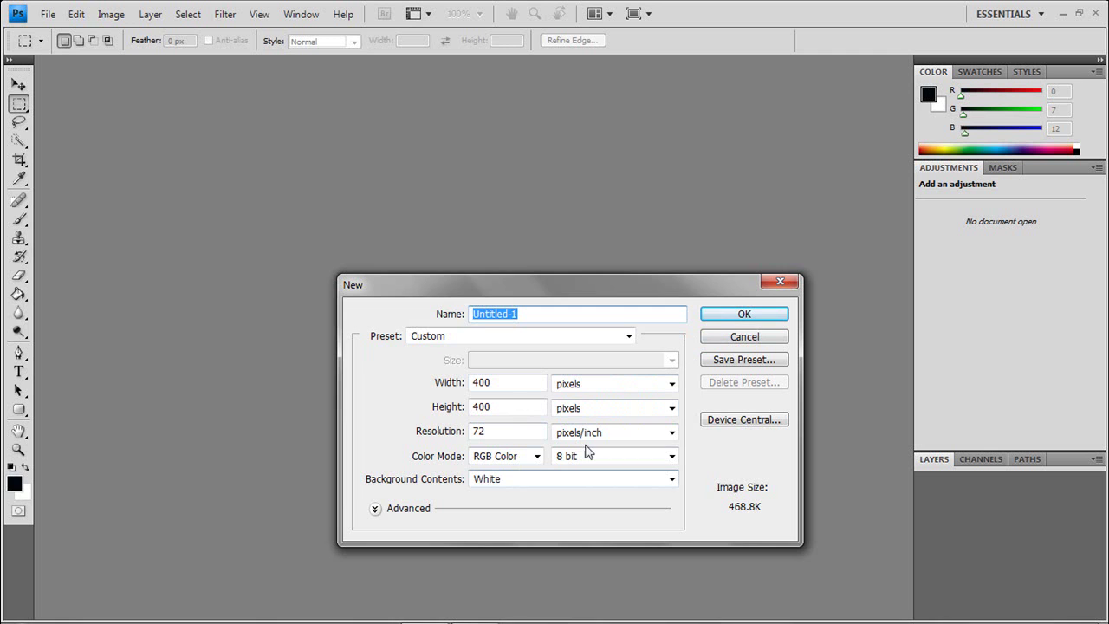
pyautogui.click(750, 322)
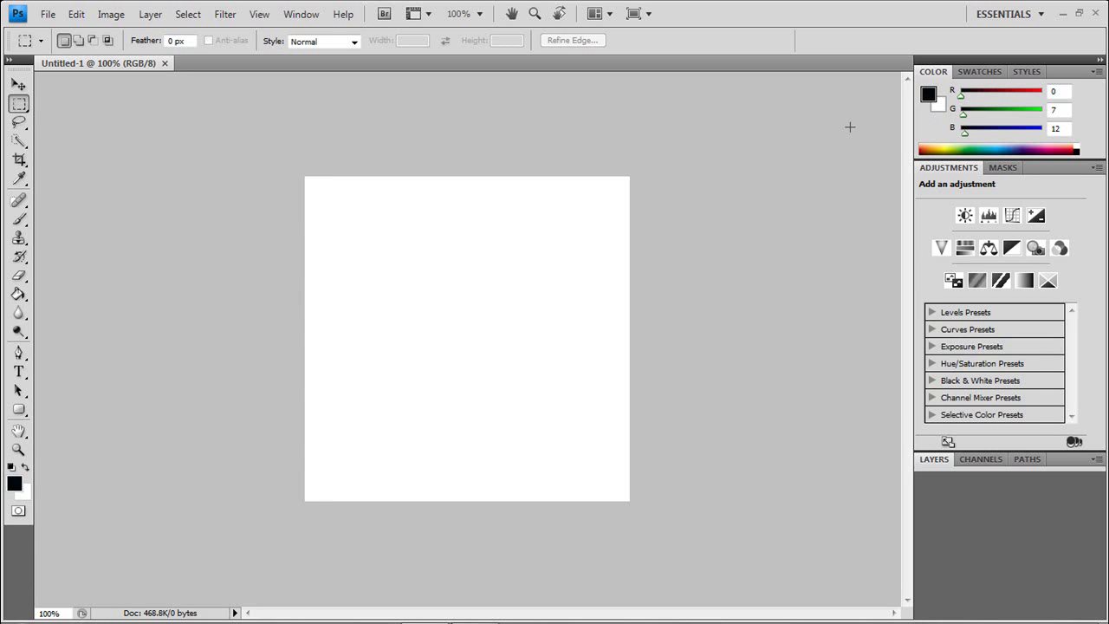
# Fill the canvas near-black and render a 105mm Prime lens flare at 100% brightness
pyautogui.hotkey('alt', 'BackSpace')
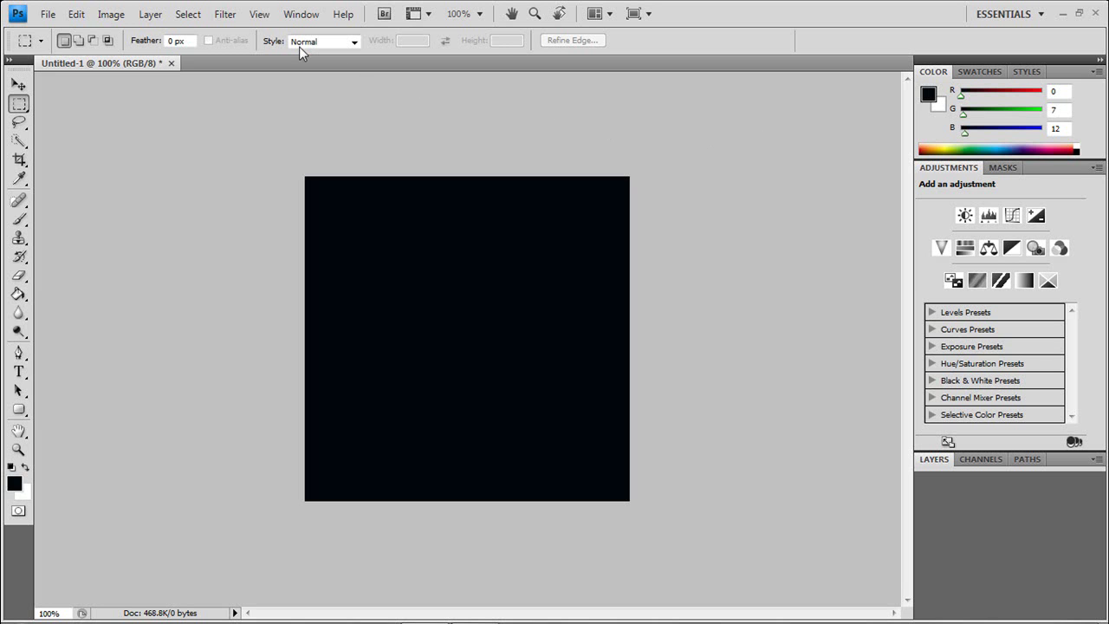
pyautogui.click(236, 17)
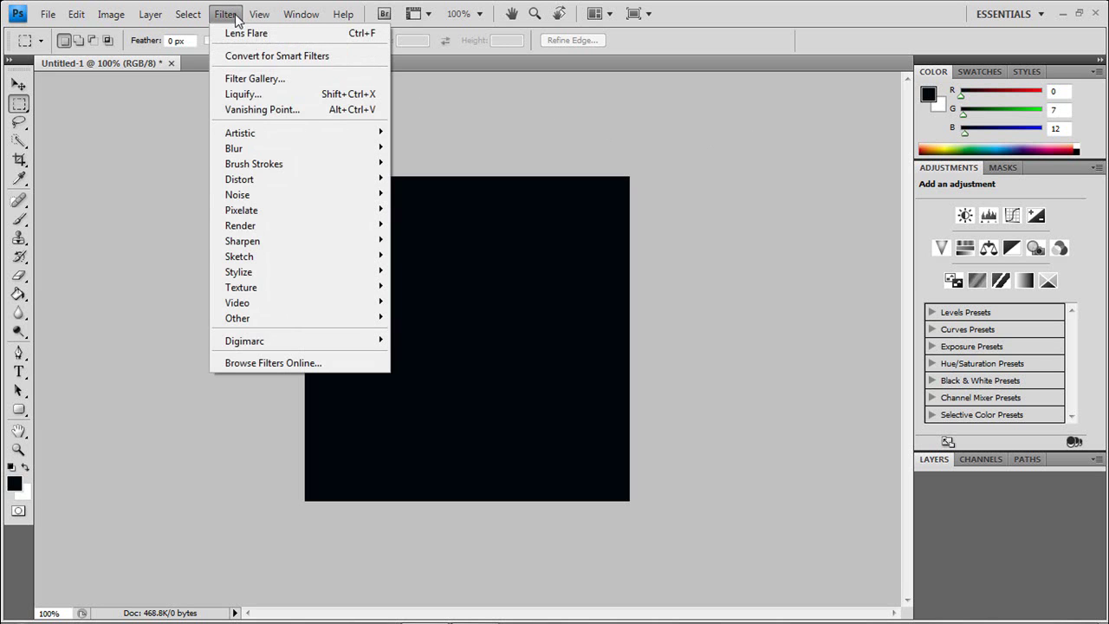
pyautogui.moveTo(317, 230)
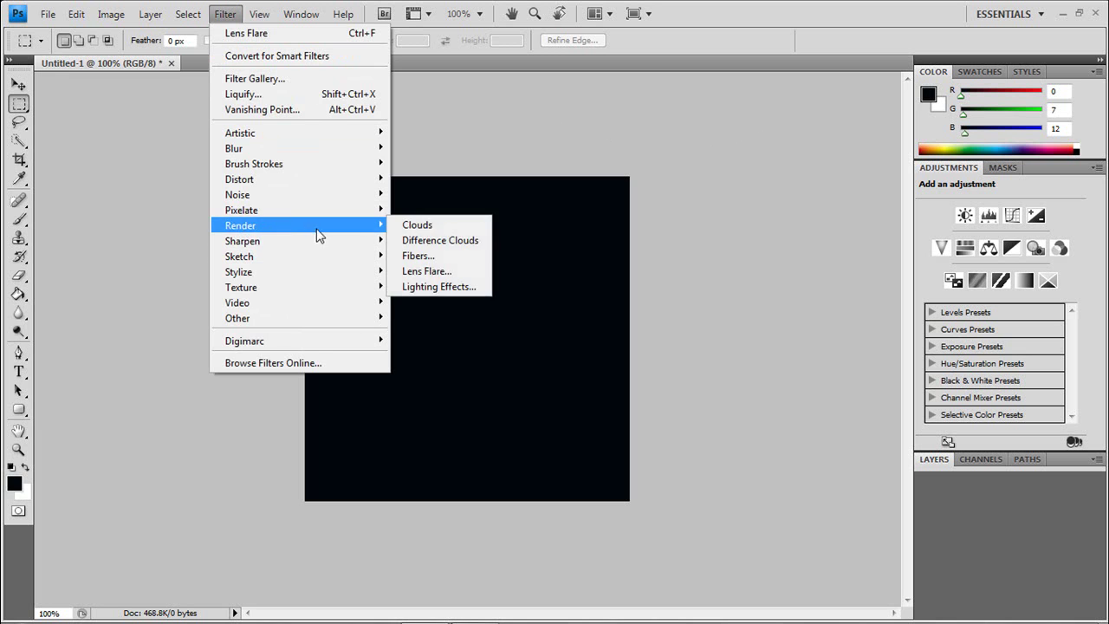
pyautogui.click(423, 273)
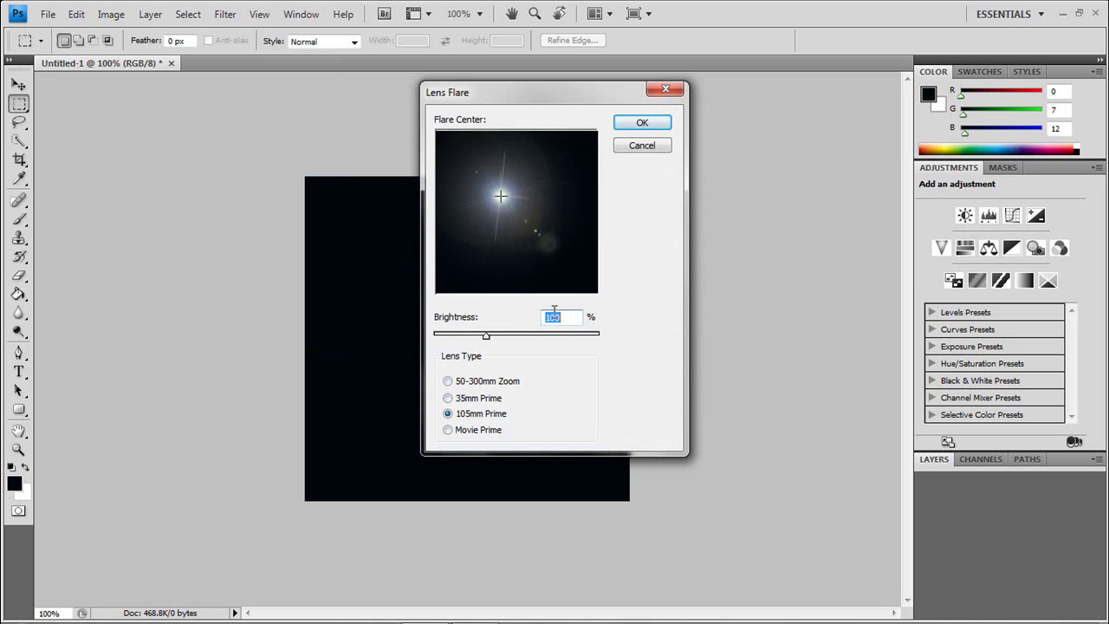
pyautogui.click(640, 123)
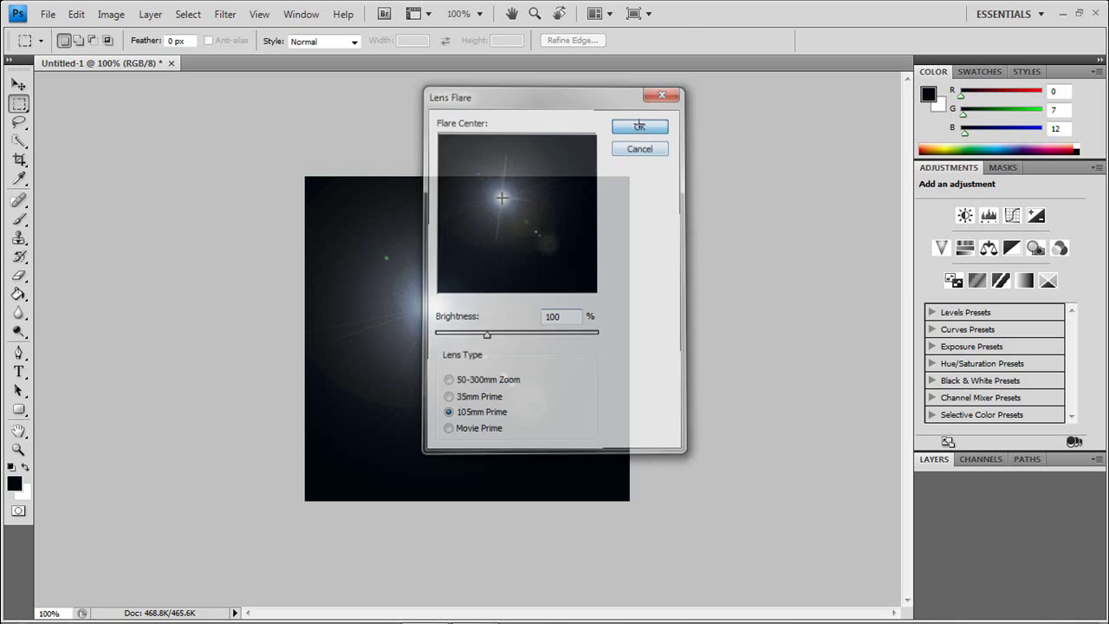
# Apply the Polar Coordinates filter in Polar to Rectangular mode, stretching the flare into arcs
pyautogui.click(224, 14)
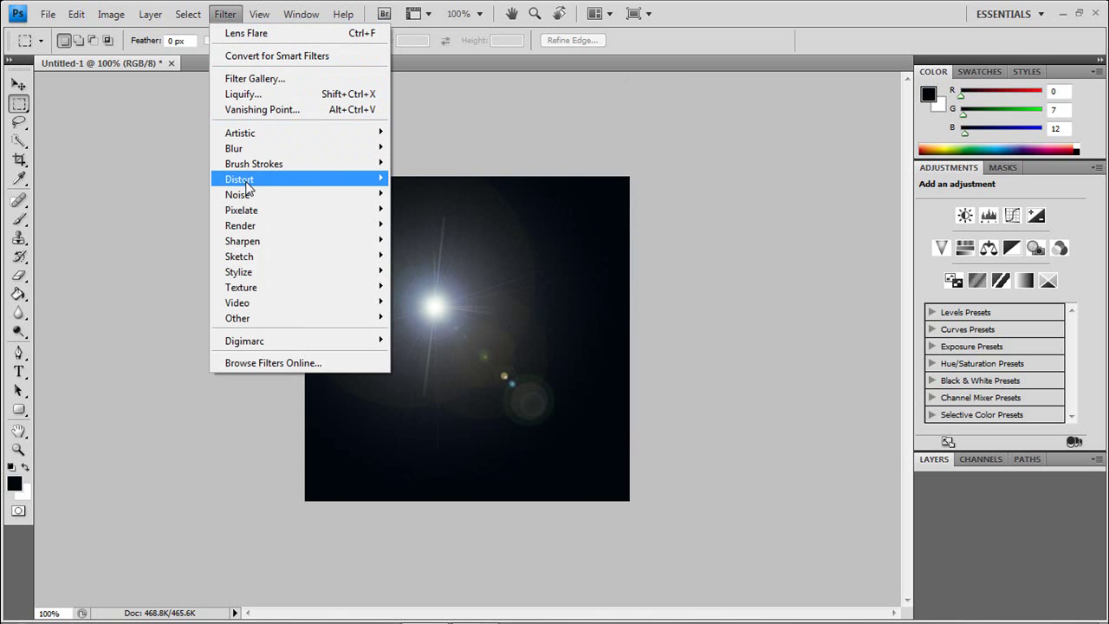
pyautogui.moveTo(245, 182)
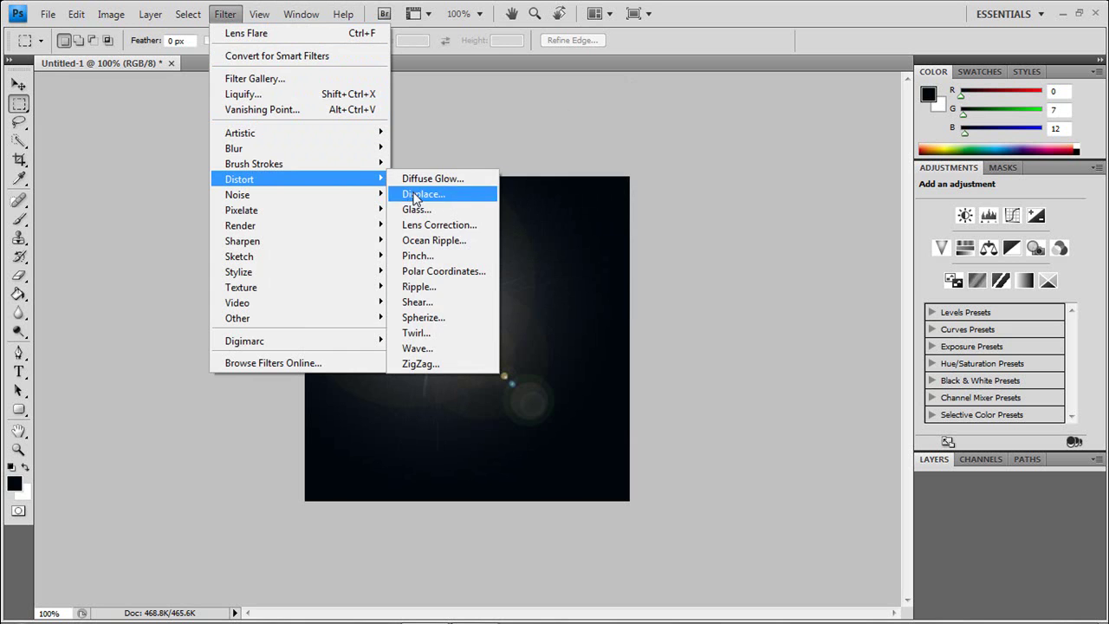
pyautogui.click(420, 271)
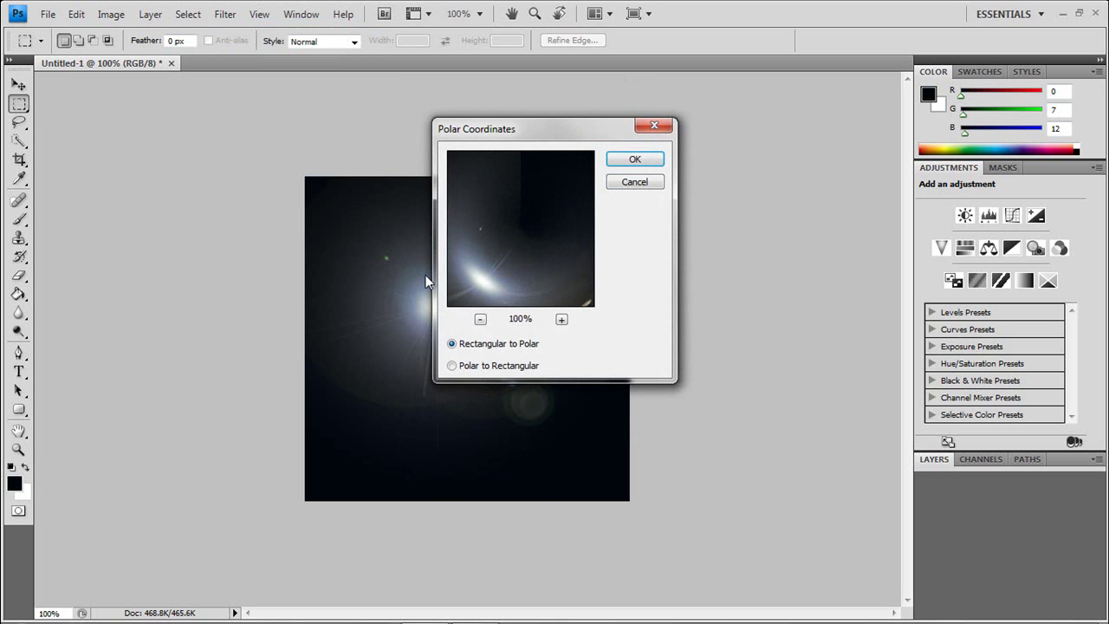
pyautogui.click(451, 365)
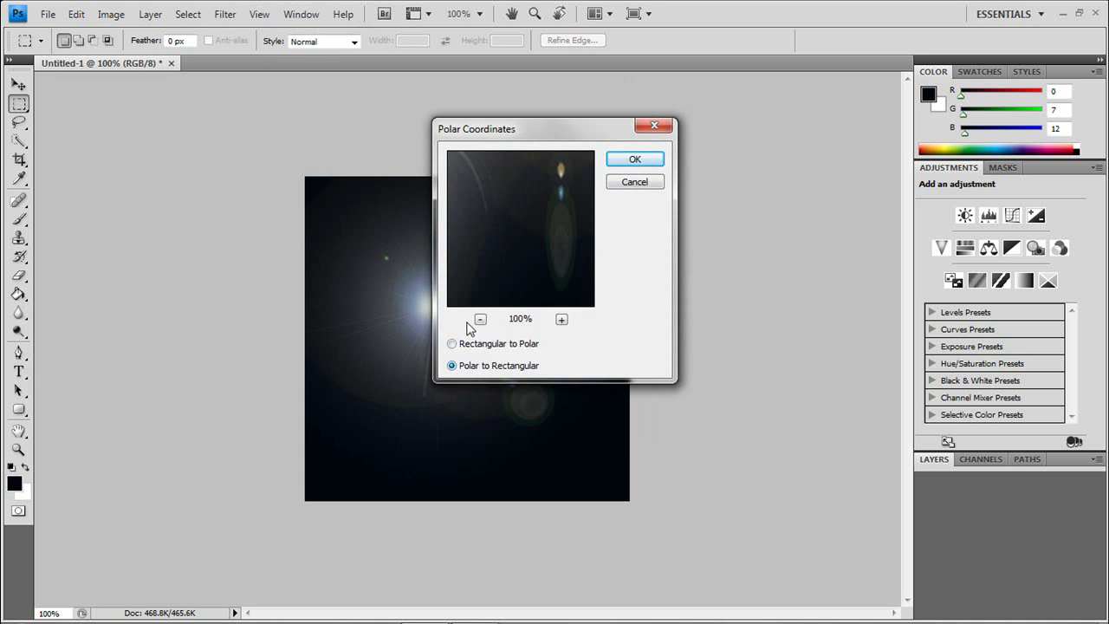
pyautogui.click(618, 162)
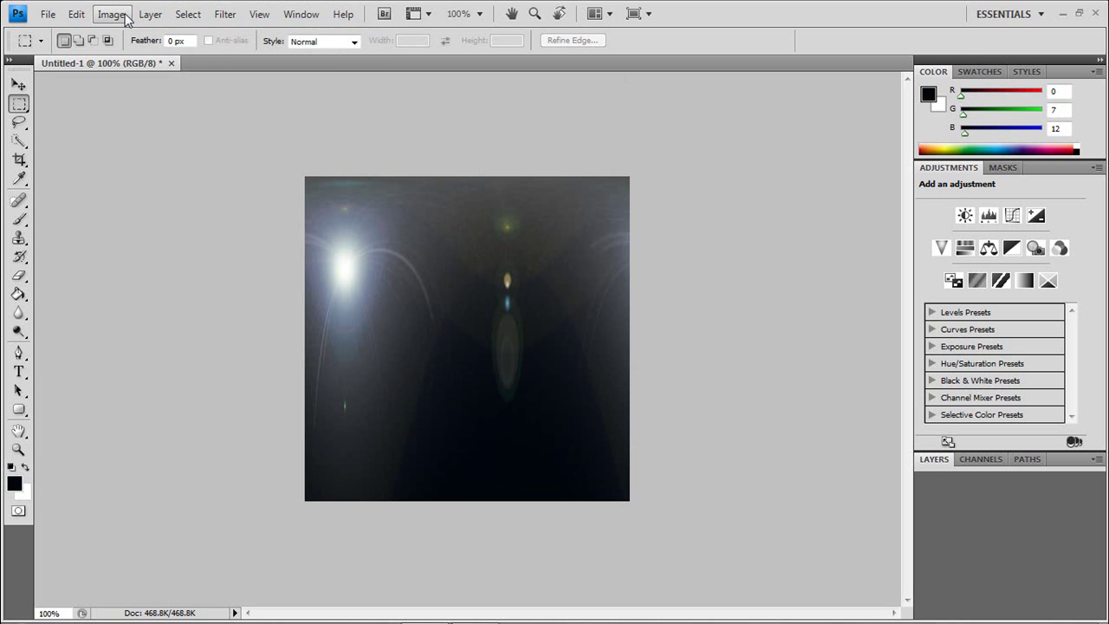
# Flip the whole canvas upside down
pyautogui.click(123, 16)
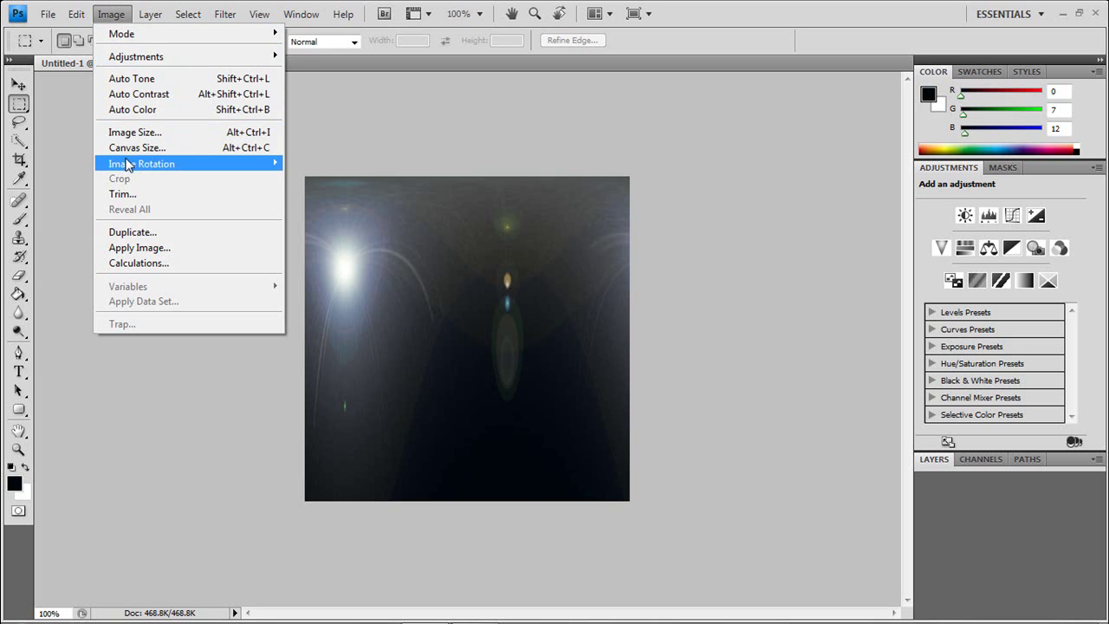
pyautogui.moveTo(272, 165)
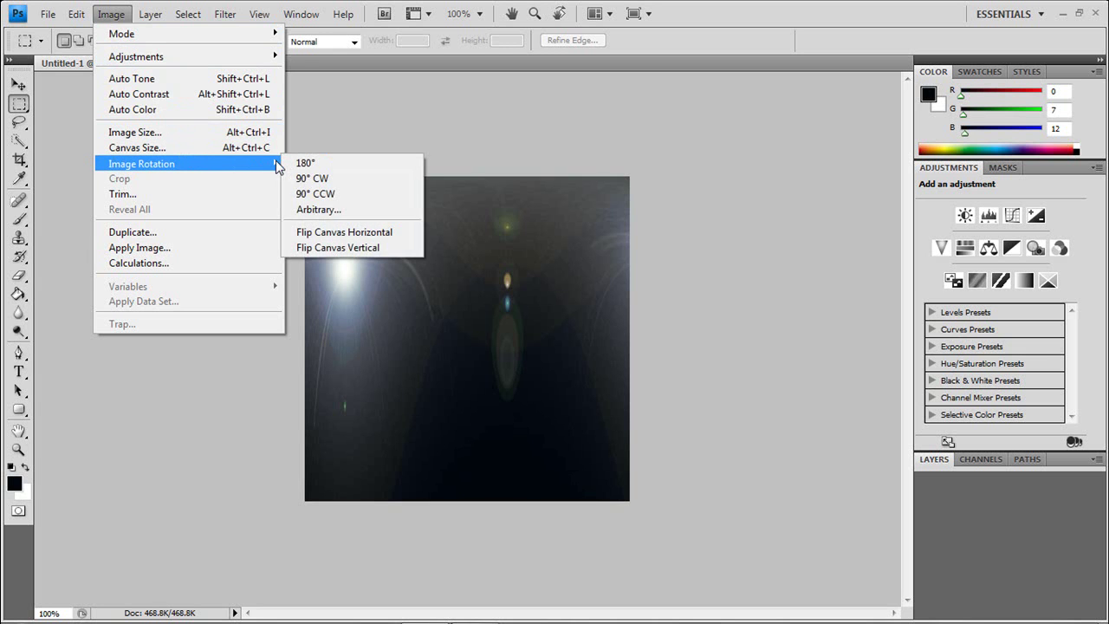
pyautogui.click(300, 248)
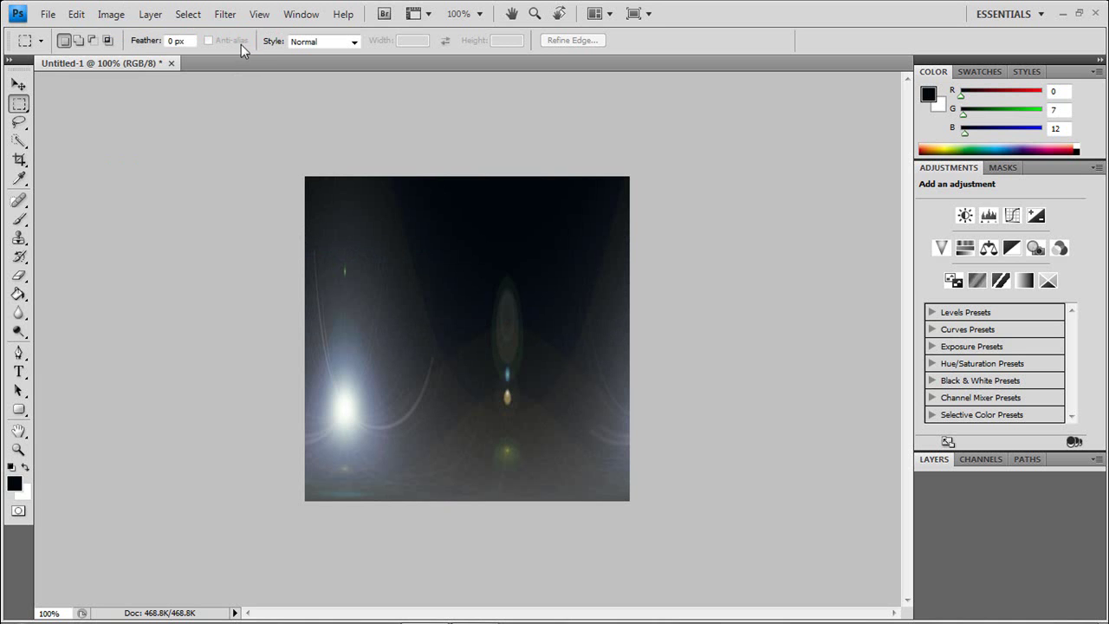
# Apply Polar Coordinates in Rectangular to Polar mode, wrapping the flare into a glossy sphere
pyautogui.click(227, 16)
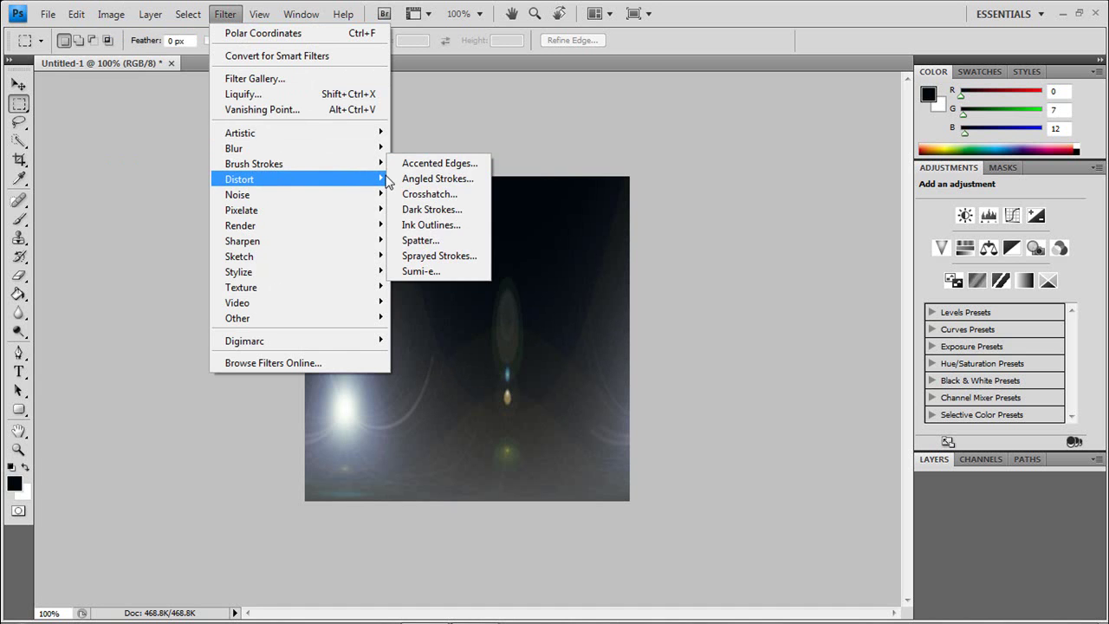
pyautogui.moveTo(375, 179)
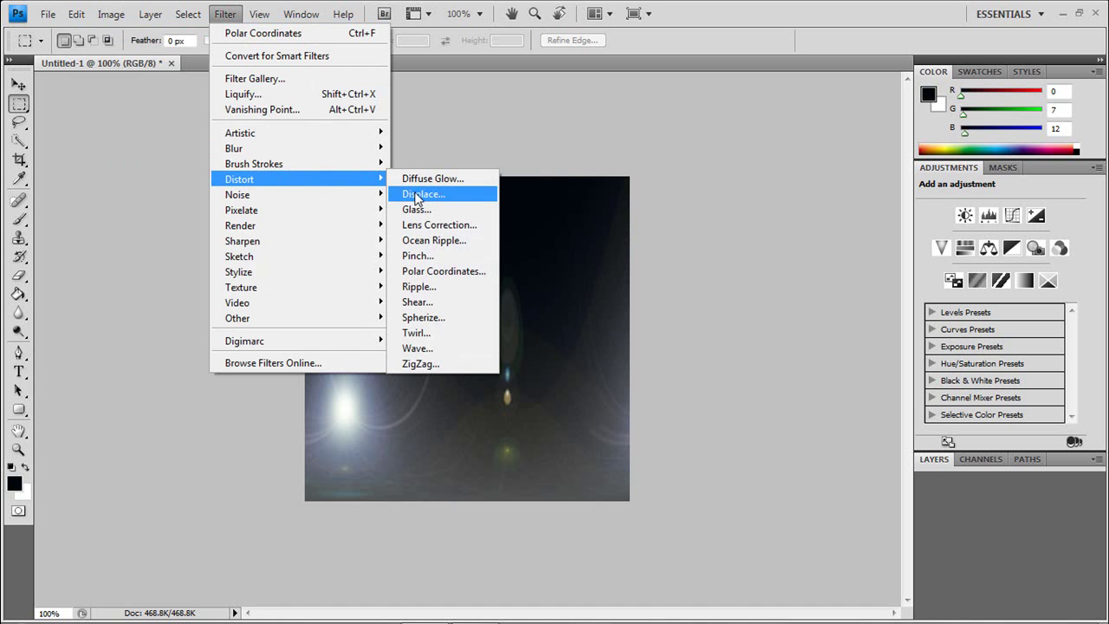
pyautogui.click(427, 272)
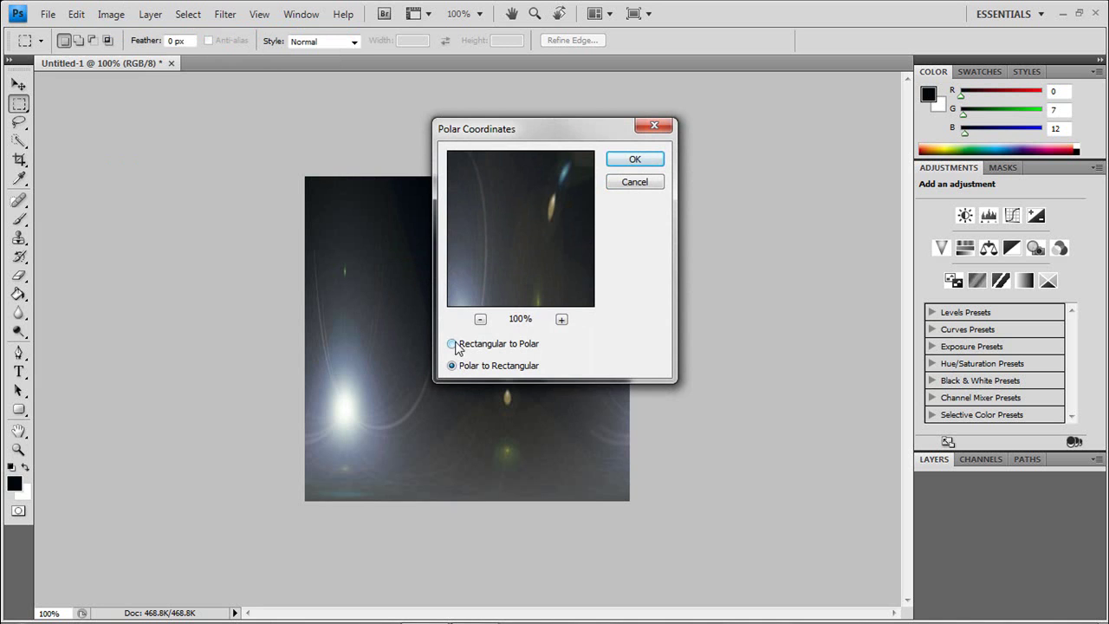
pyautogui.click(452, 344)
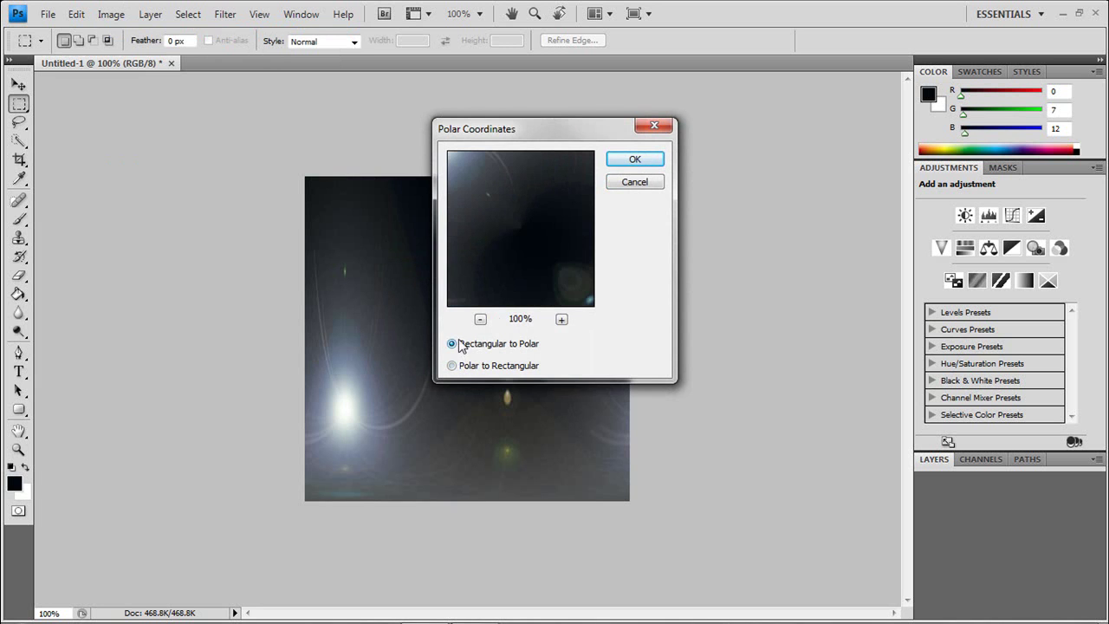
pyautogui.click(636, 162)
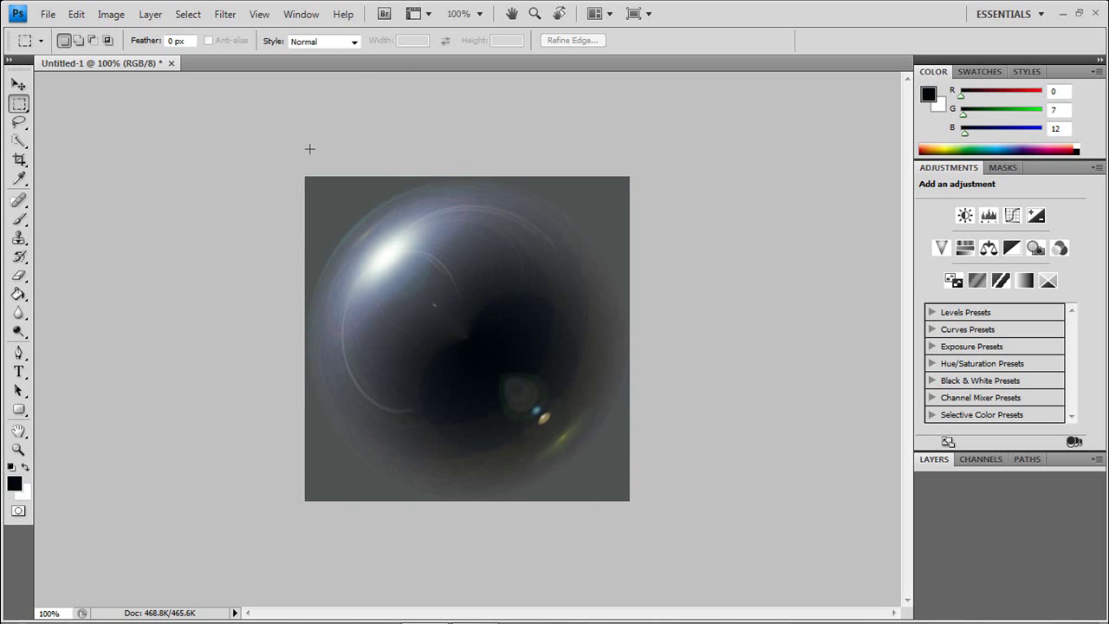
# Draw a circular Elliptical Marquee selection tracing the sphere's round edge
pyautogui.click(21, 104)
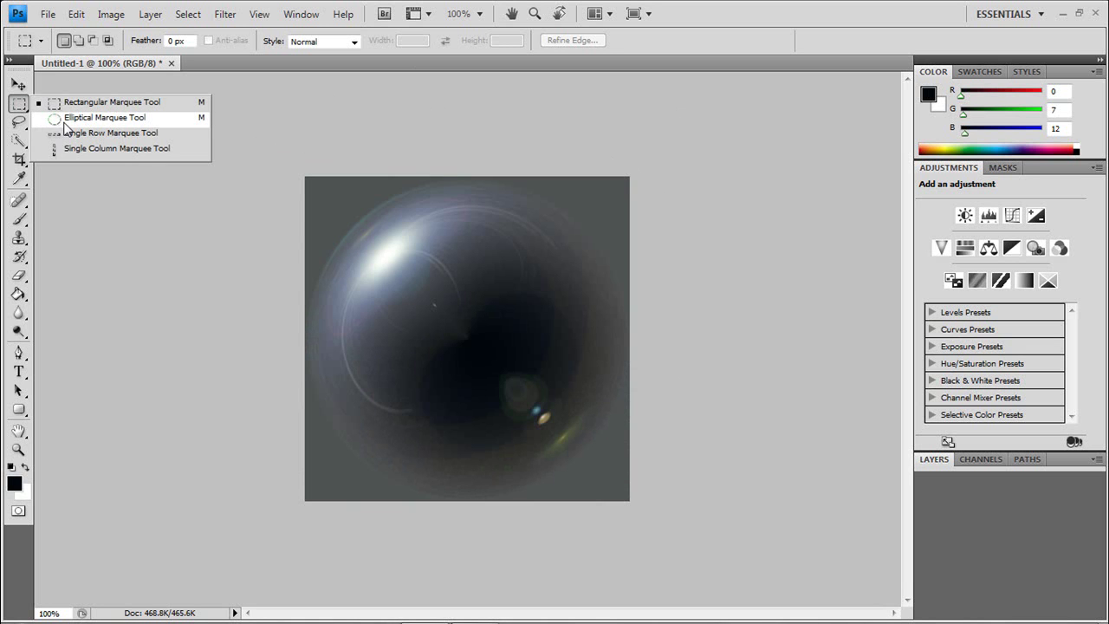
pyautogui.click(64, 119)
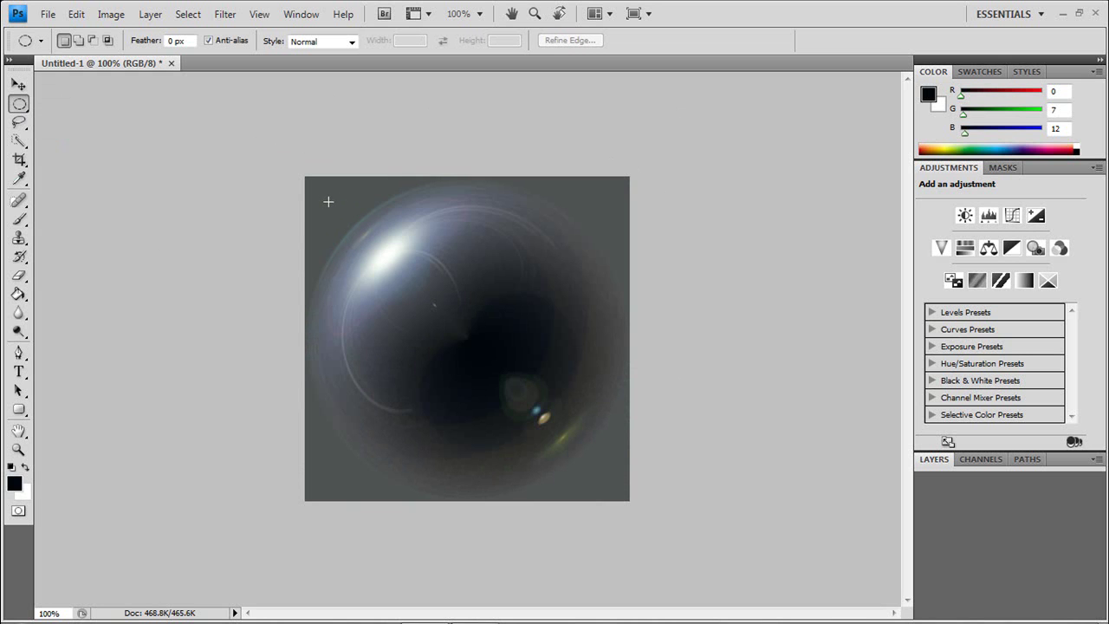
pyautogui.moveTo(408, 282); pyautogui.dragTo(620, 492)
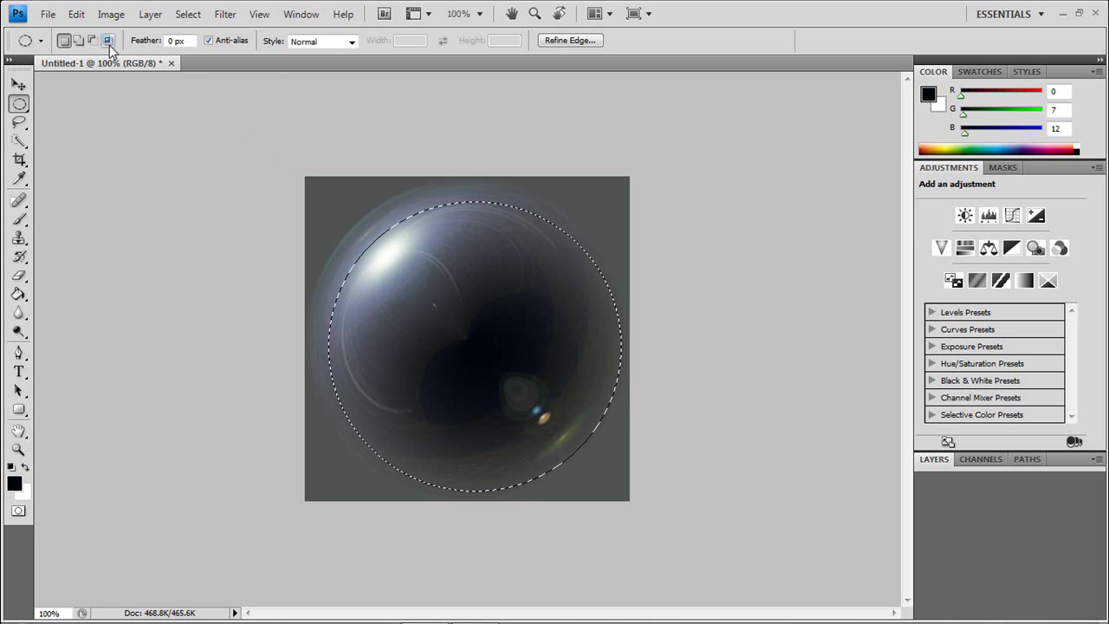
# Create a new 400 × 400 pixel white document, Untitled-2, and drag the cut-out orb onto it as Layer 1
pyautogui.click(49, 15)
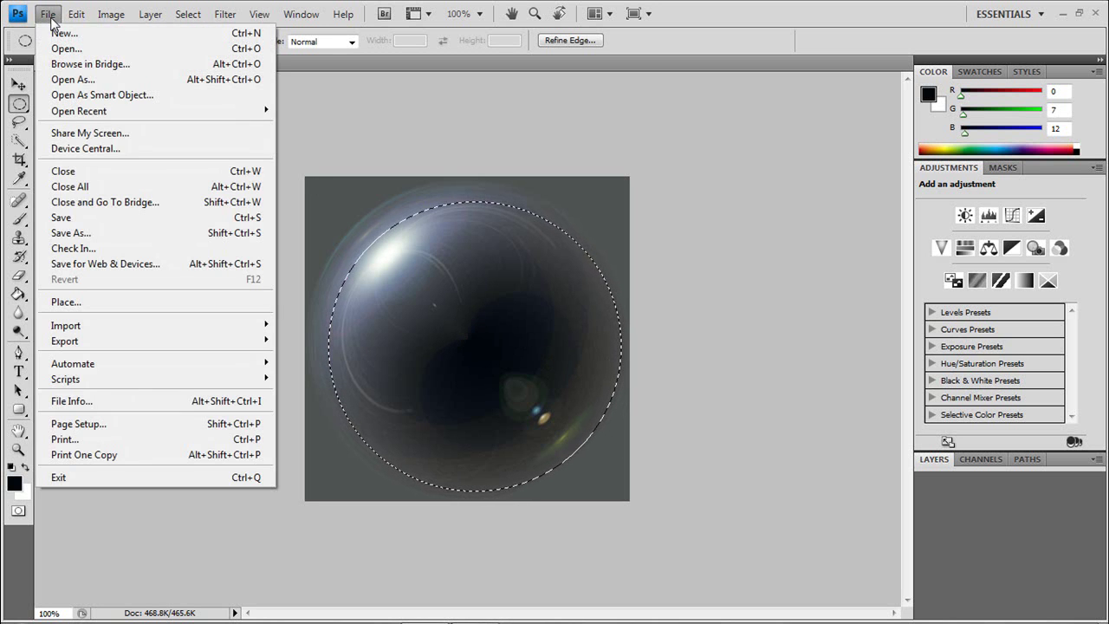
pyautogui.click(87, 38)
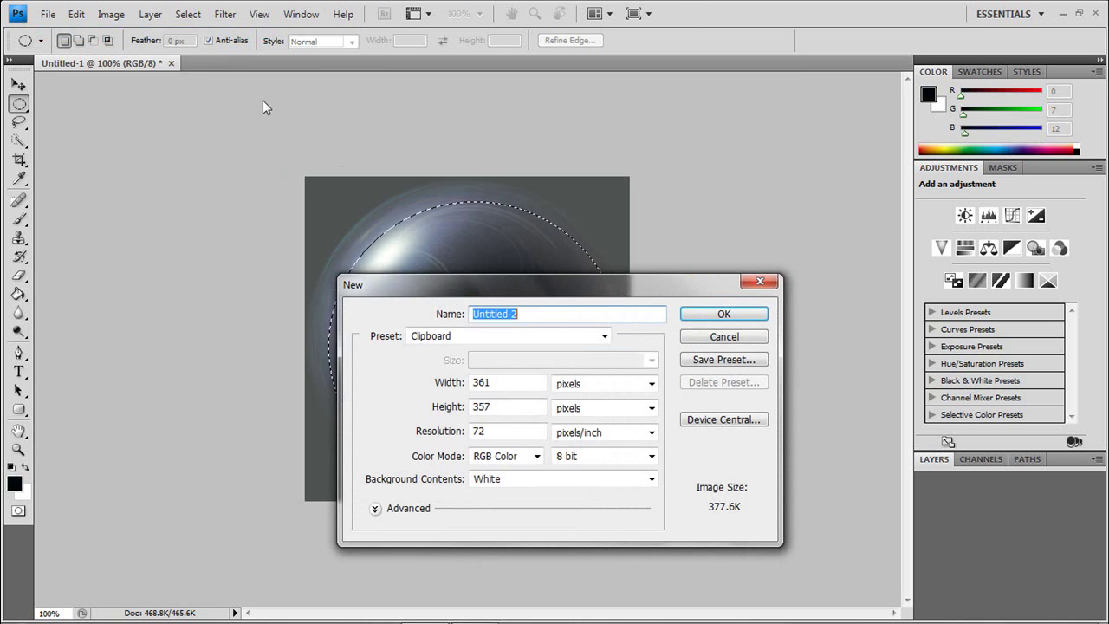
pyautogui.doubleClick(512, 383)
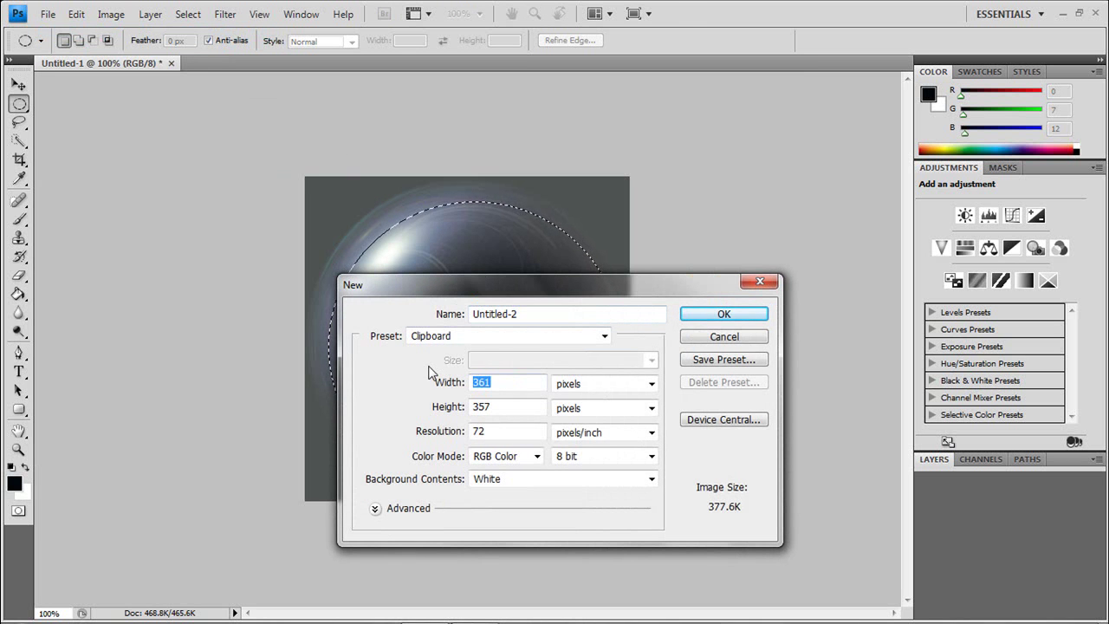
pyautogui.write('400')
pyautogui.press('Tab')
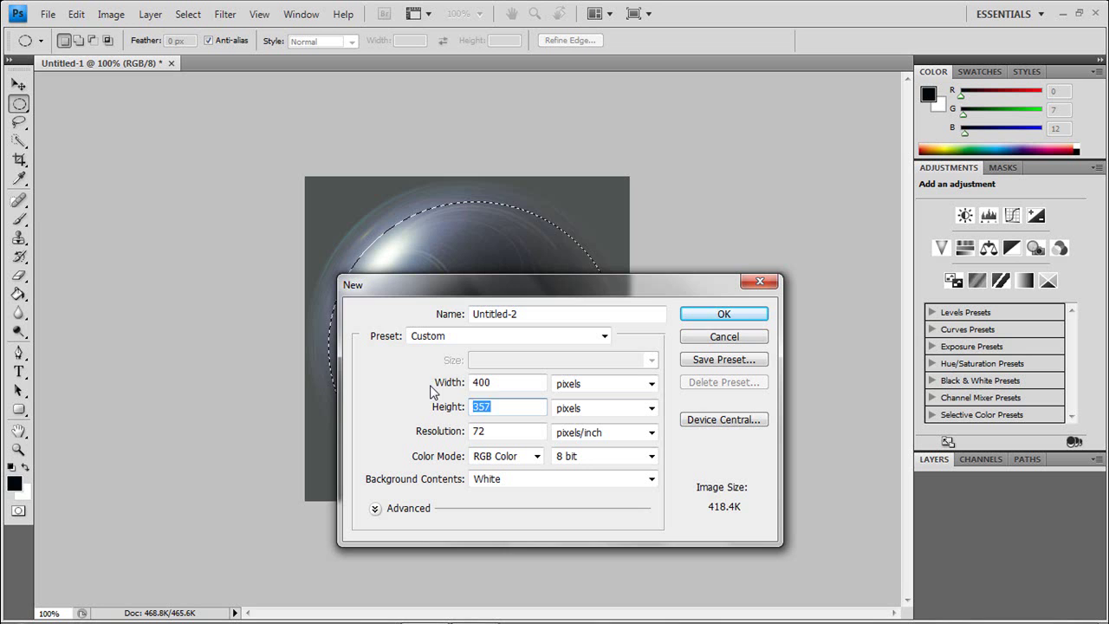
pyautogui.write('400')
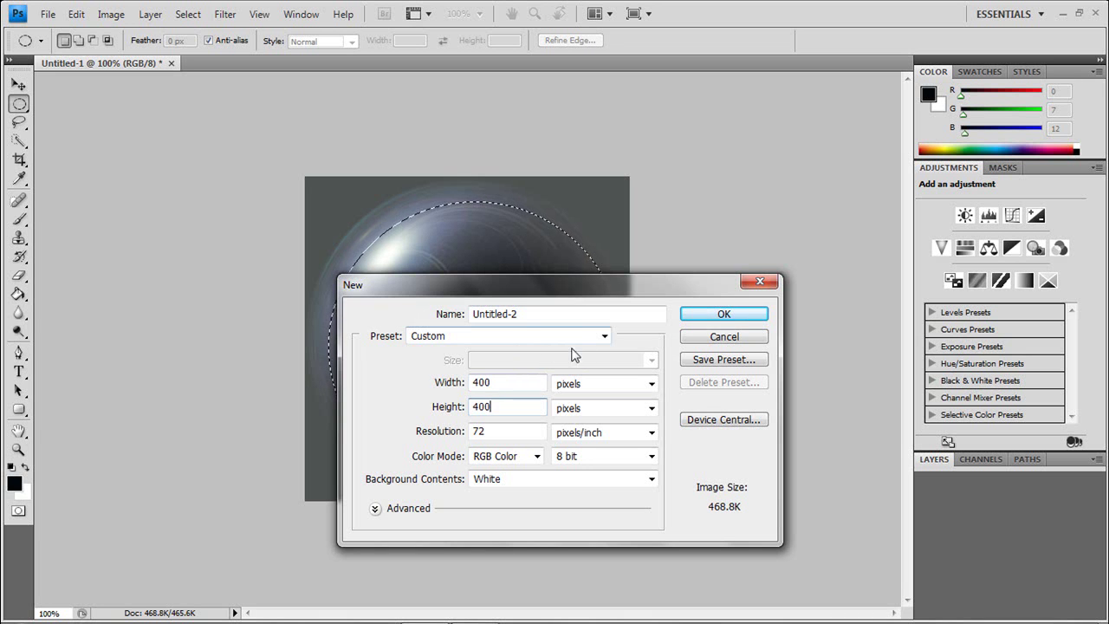
pyautogui.click(725, 315)
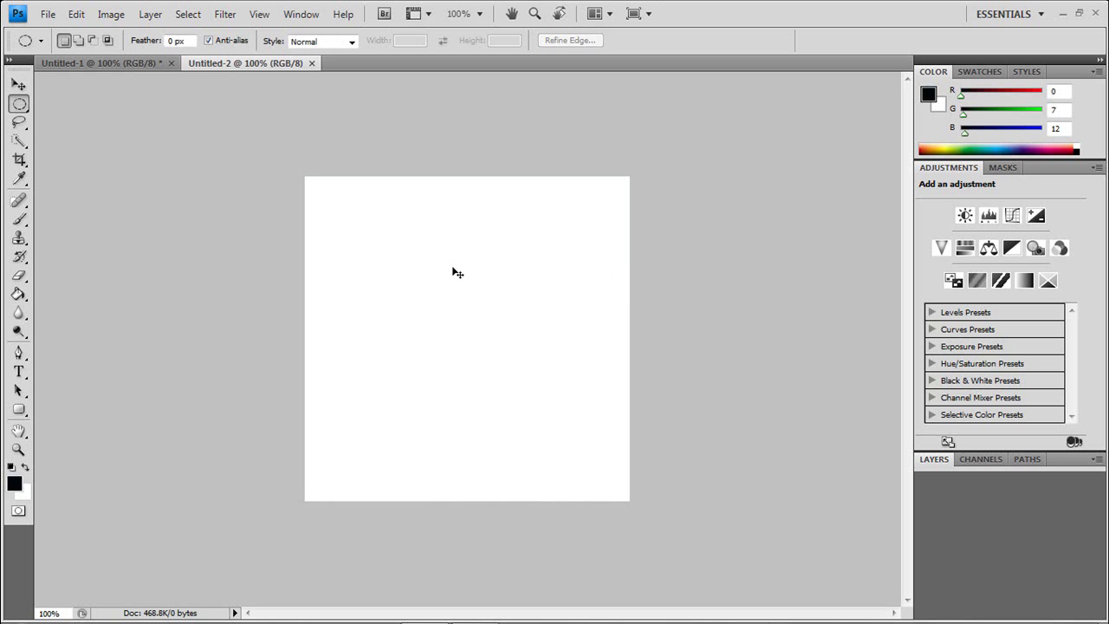
pyautogui.moveTo(453, 273); pyautogui.dragTo(452, 267)
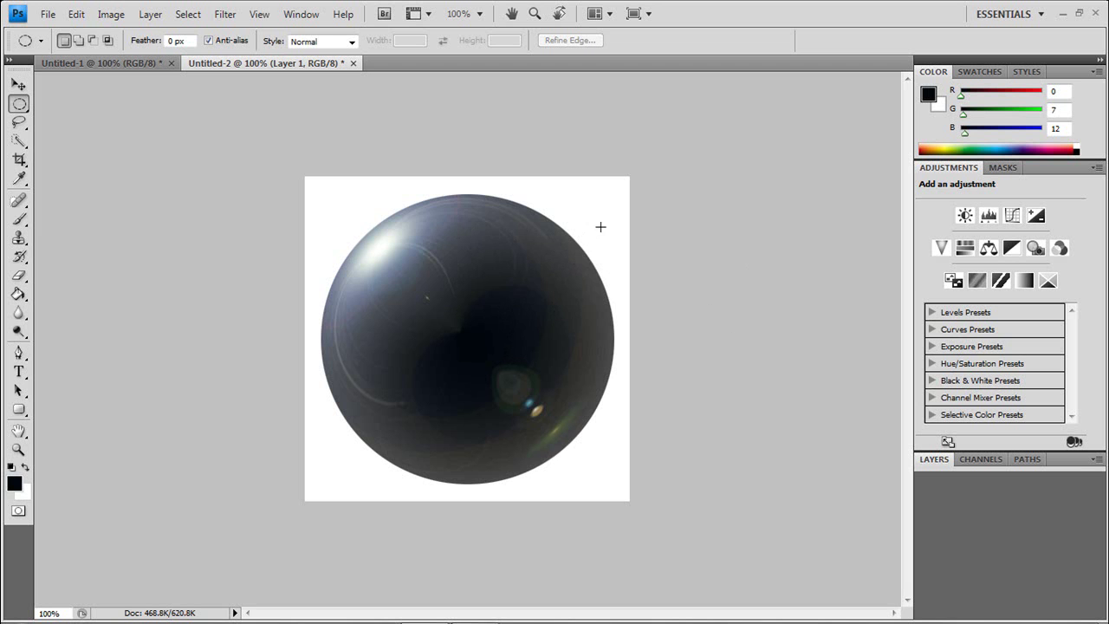
# Apply Color Balance with midtone levels +100, -57, +43, turning the orb magenta-purple
pyautogui.hotkey('ctrl', 'b')
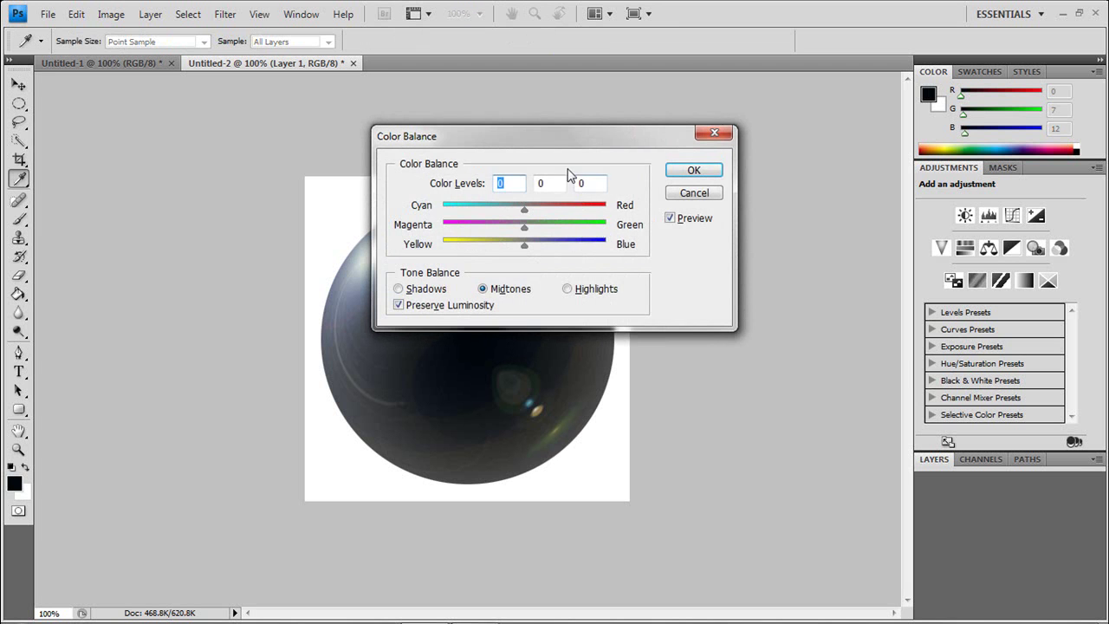
pyautogui.moveTo(595, 130); pyautogui.dragTo(821, 165)
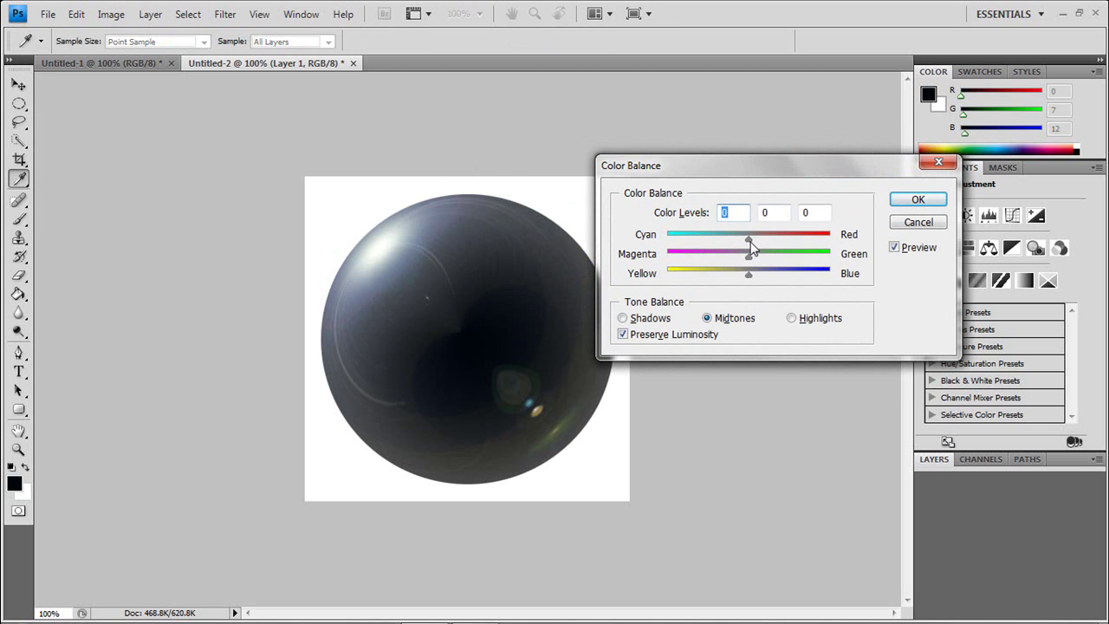
pyautogui.moveTo(750, 242); pyautogui.dragTo(777, 272)
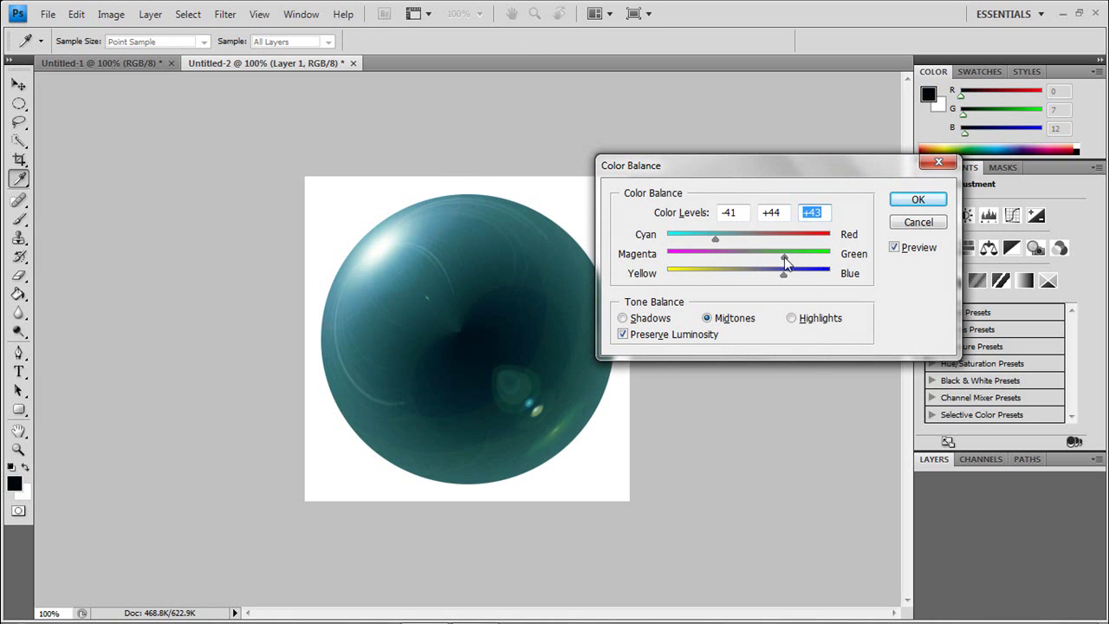
pyautogui.moveTo(785, 262); pyautogui.dragTo(829, 236)
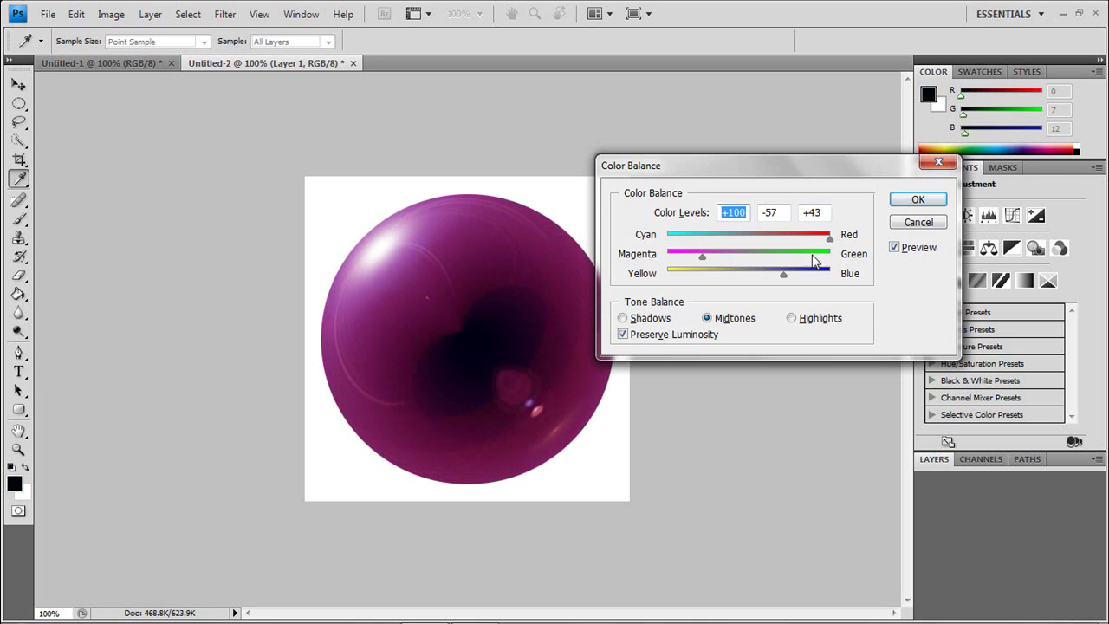
pyautogui.click(917, 202)
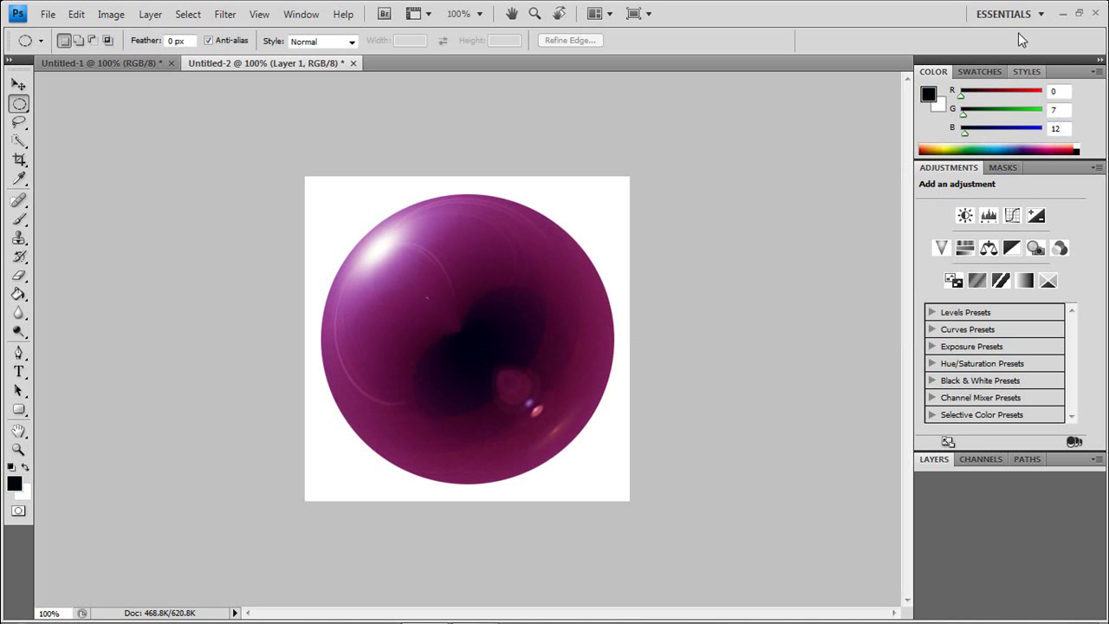
# Minimise Photoshop and bring up the Camtasia recorder's Restart/Pause/Stop controls from the tray
pyautogui.click(1065, 13)
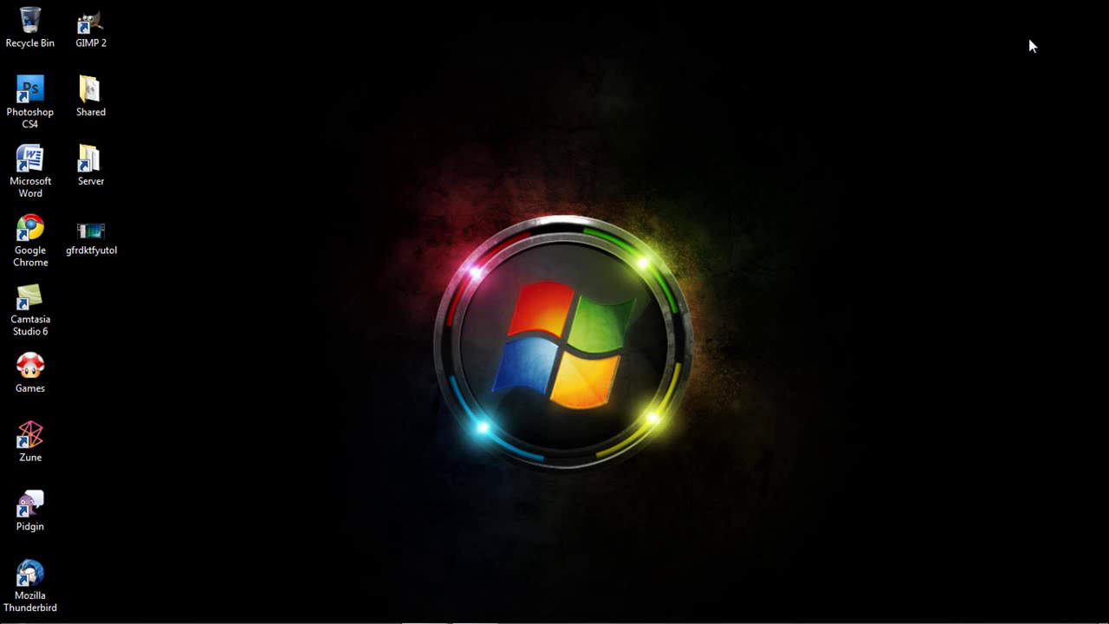
pyautogui.moveTo(829, 620)
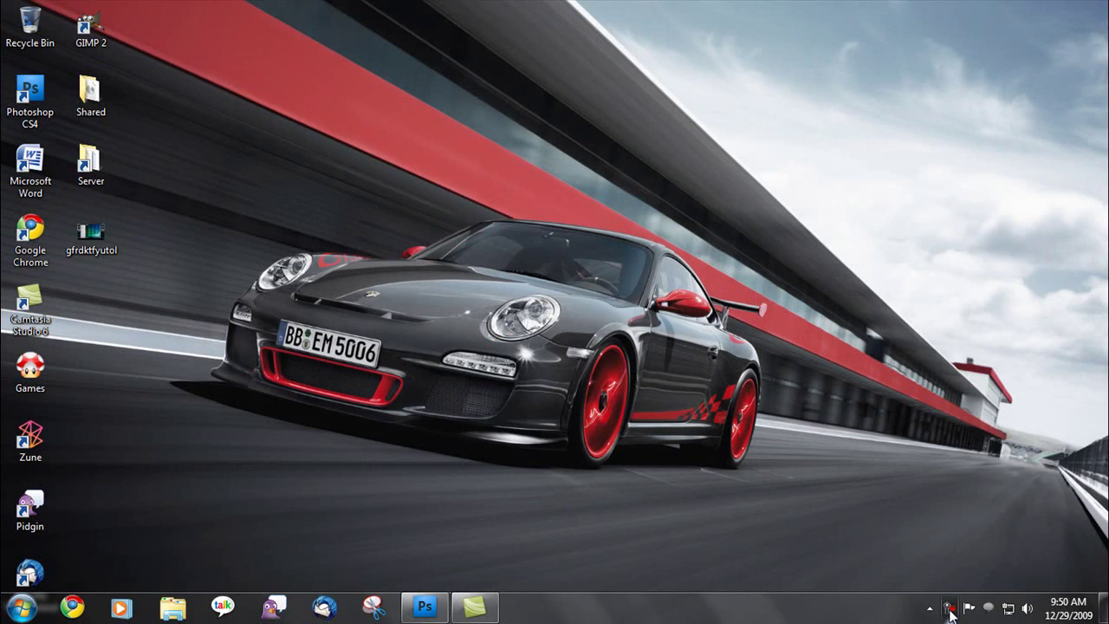
pyautogui.click(948, 610)
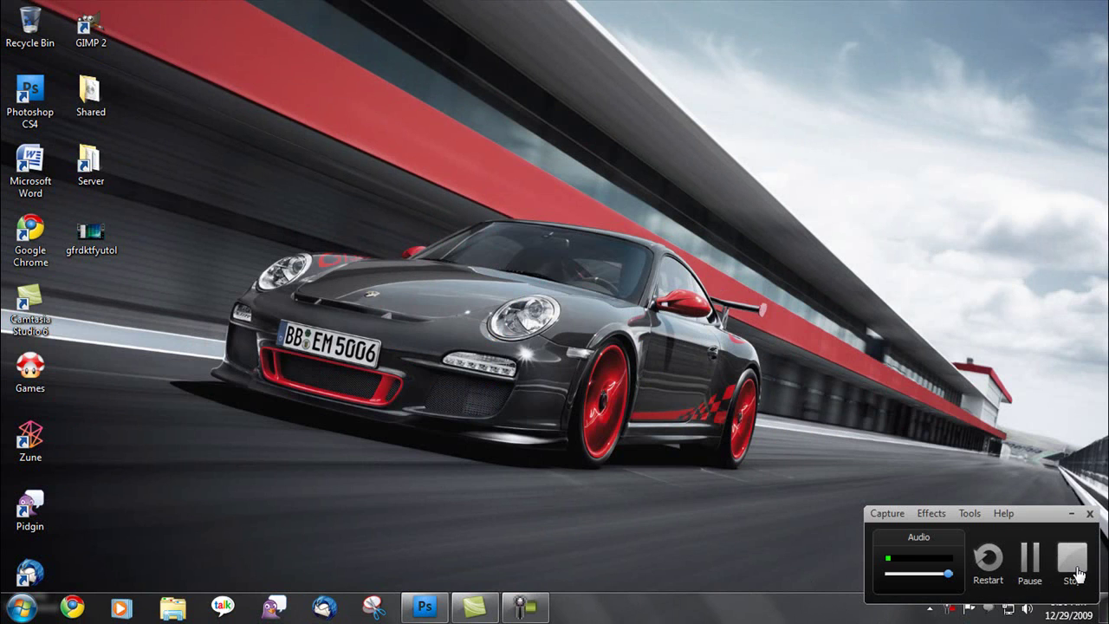